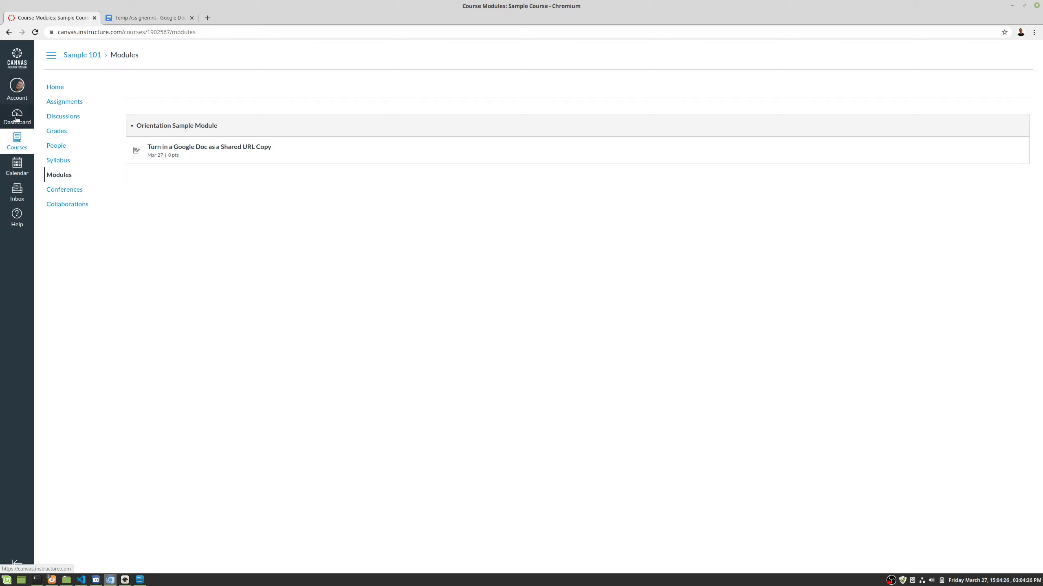
Go from the Dashboard through Sample 101's Modules and Assignments to the March 2020 calendar
left_click(16, 119)
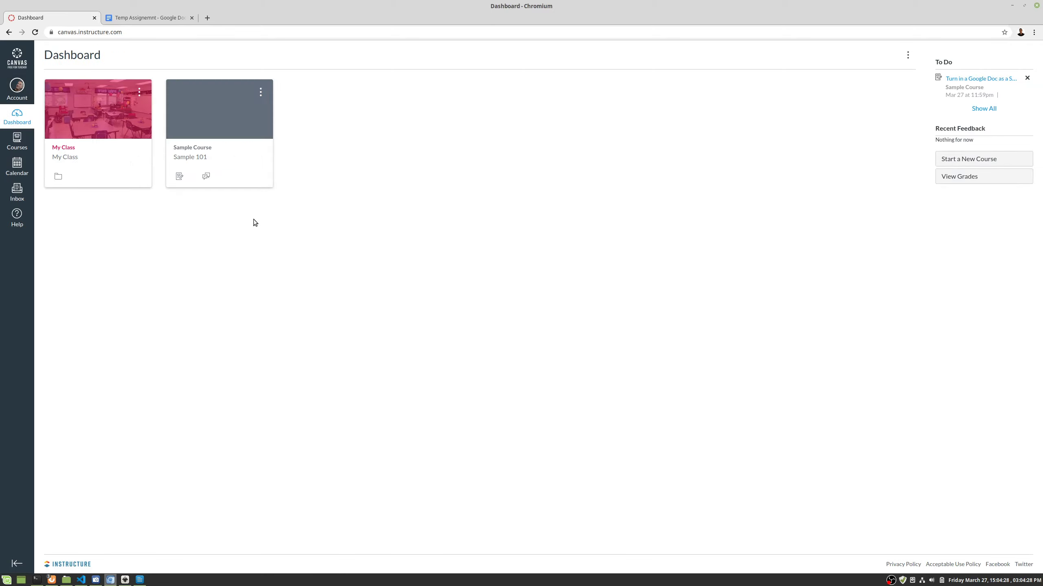
left_click(199, 147)
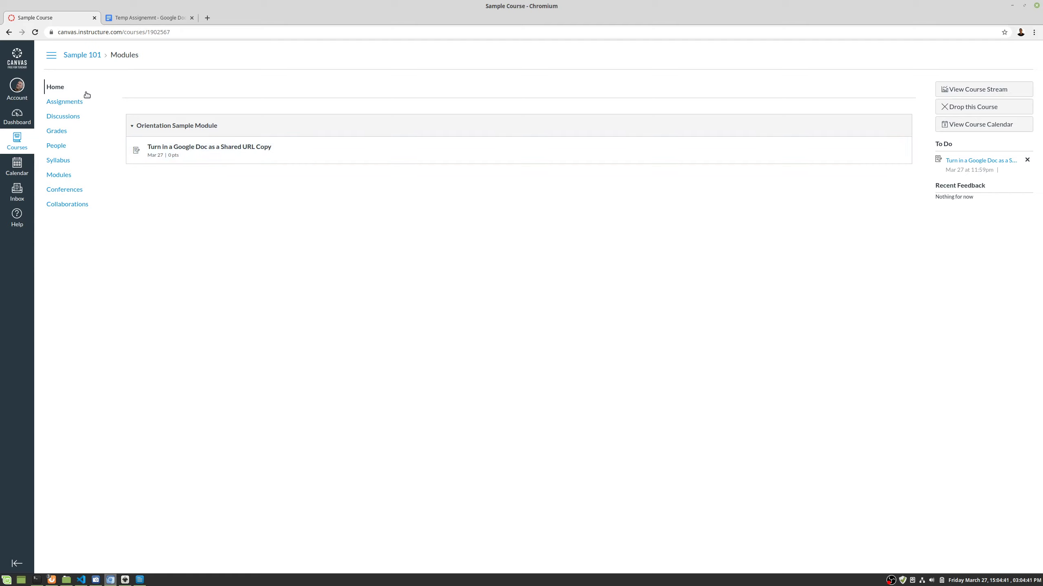
left_click(62, 176)
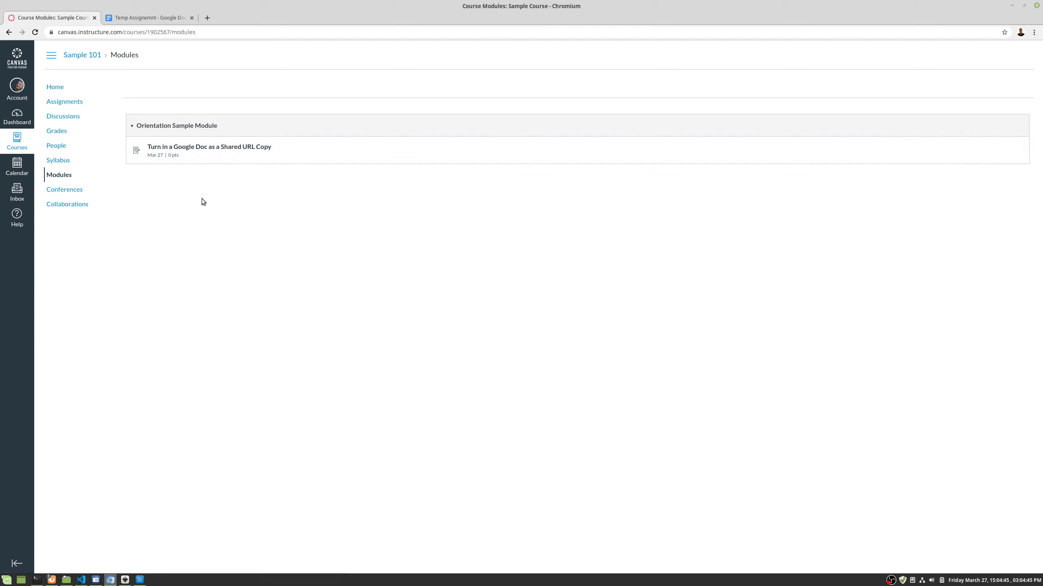
left_click(68, 102)
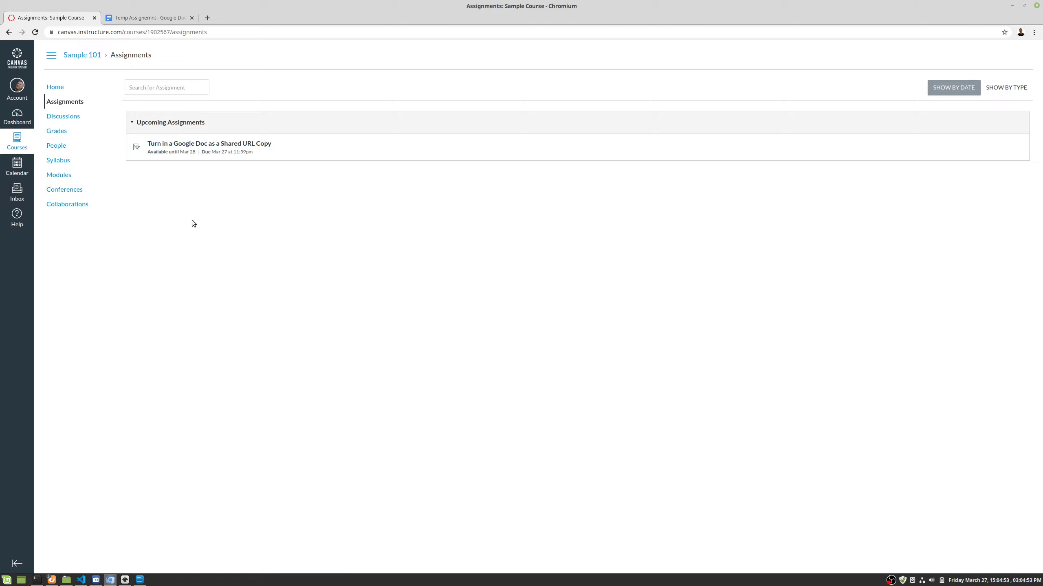
left_click(16, 166)
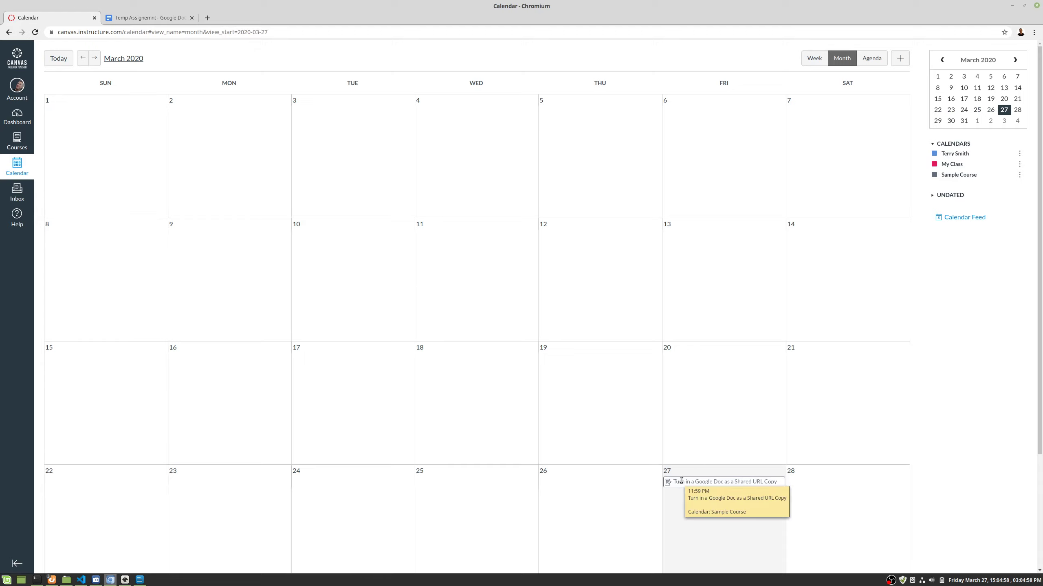
Open the March 27 Google Doc assignment from its calendar popup to the full assignment page
left_click(681, 480)
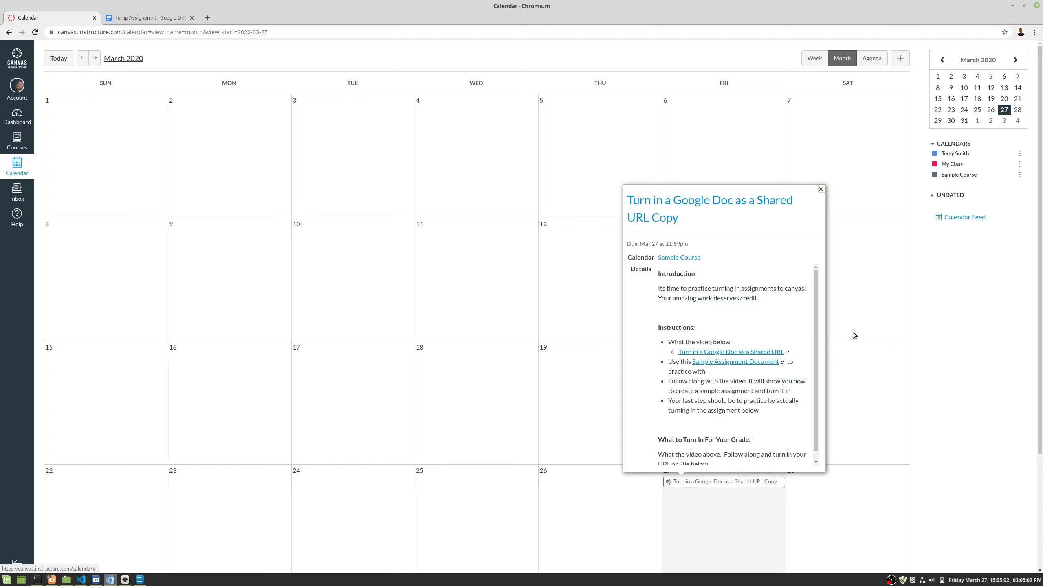
left_click_drag(815, 288, 822, 353)
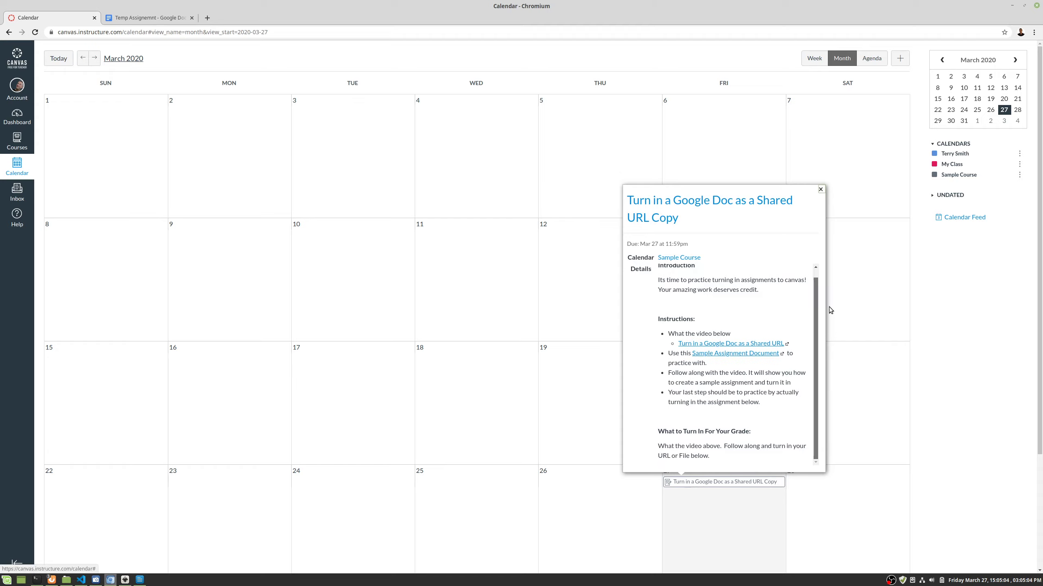
left_click_drag(829, 310, 810, 225)
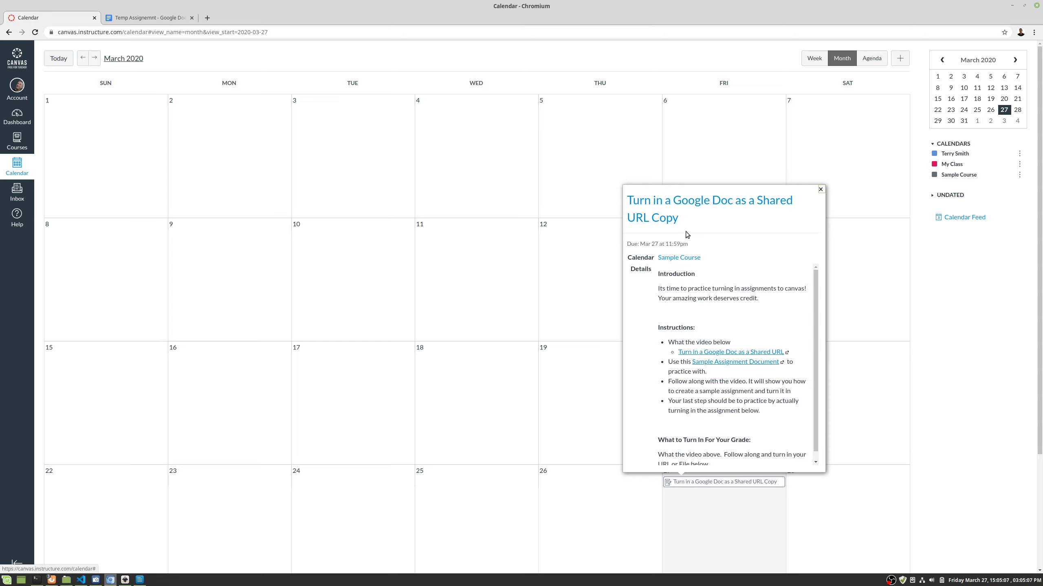
left_click(664, 202)
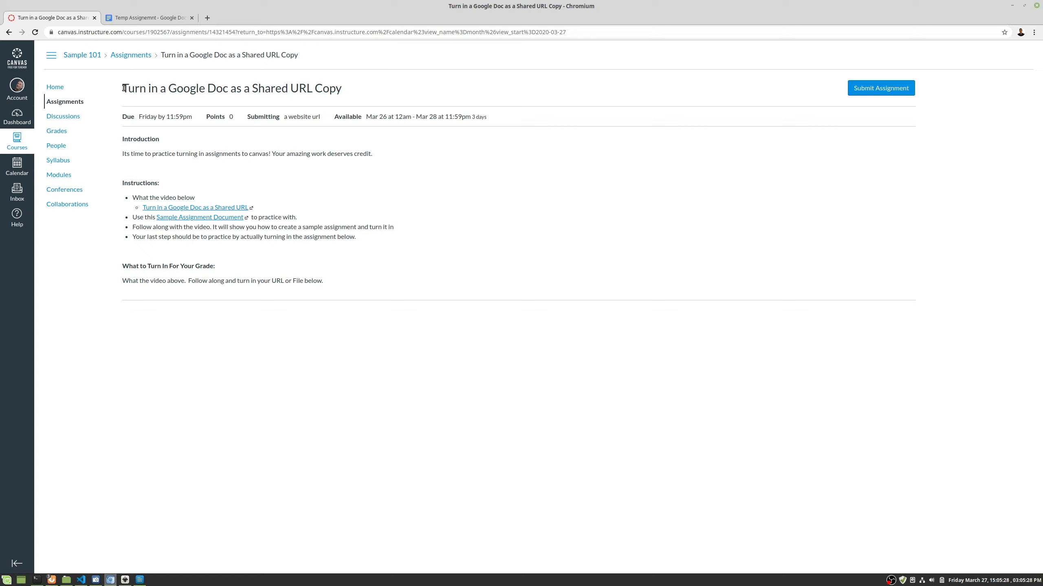
left_click_drag(120, 88, 388, 88)
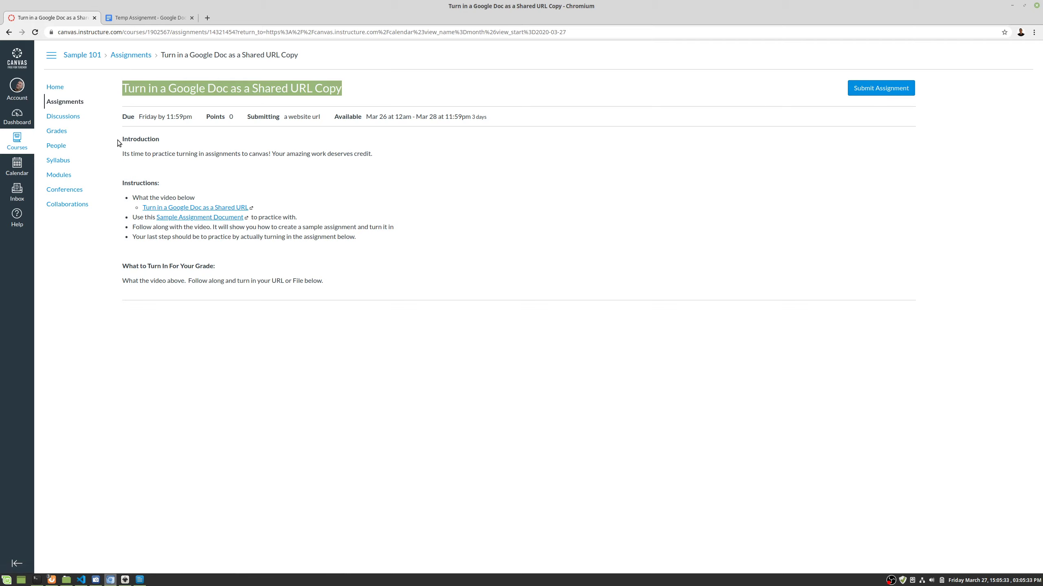
left_click_drag(123, 139, 373, 280)
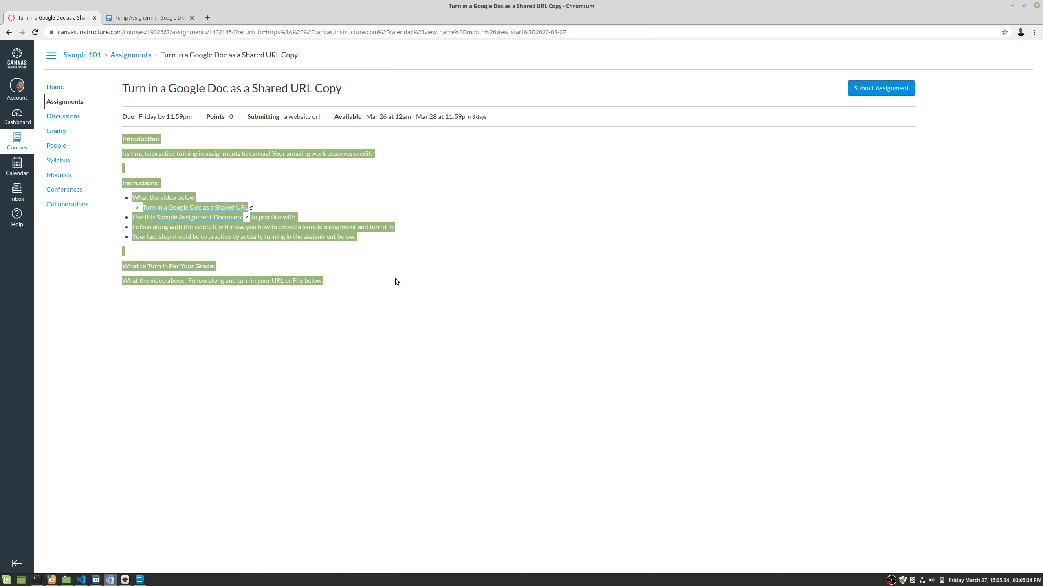
left_click(783, 364)
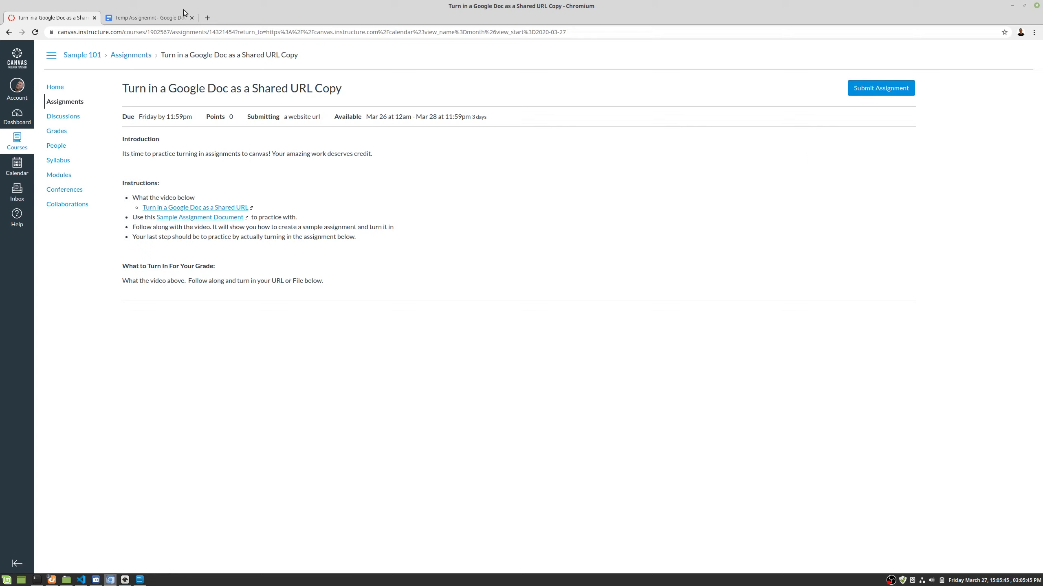
Turn on view-only link sharing for Temp Assignemnt, copy the link, and return to Canvas
left_click(160, 19)
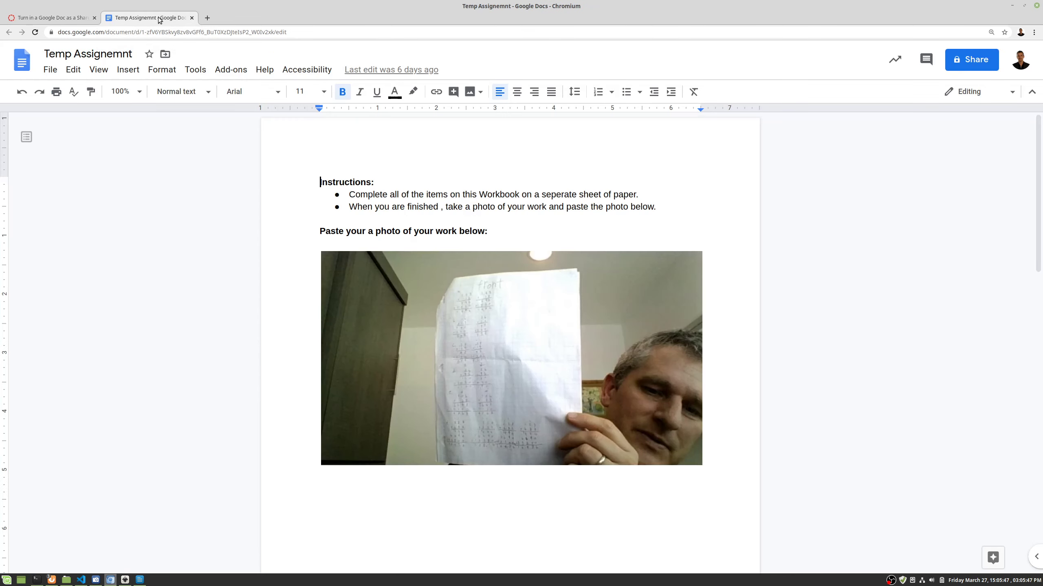
left_click(50, 70)
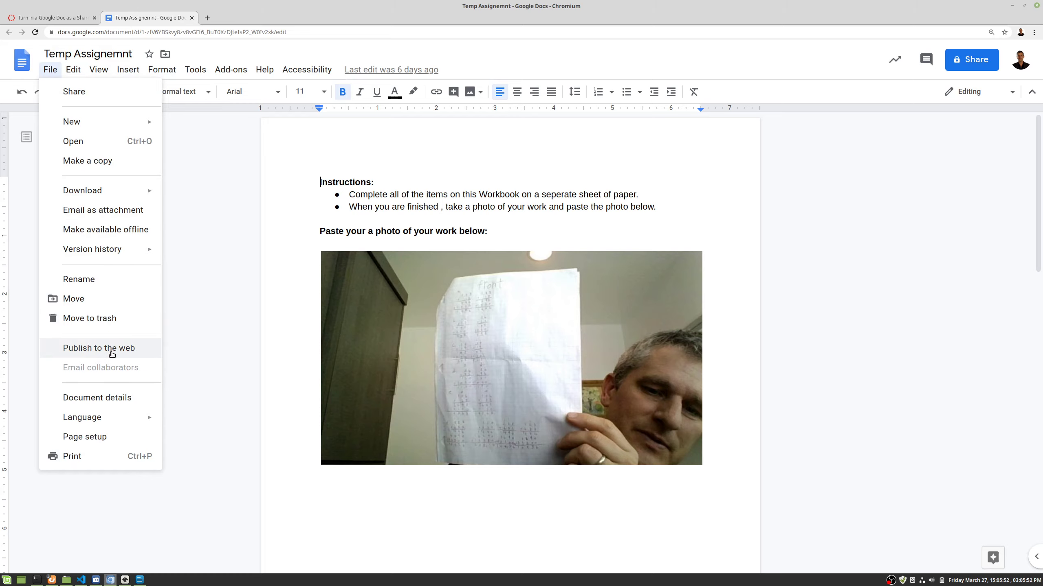
left_click(891, 199)
left_click(977, 61)
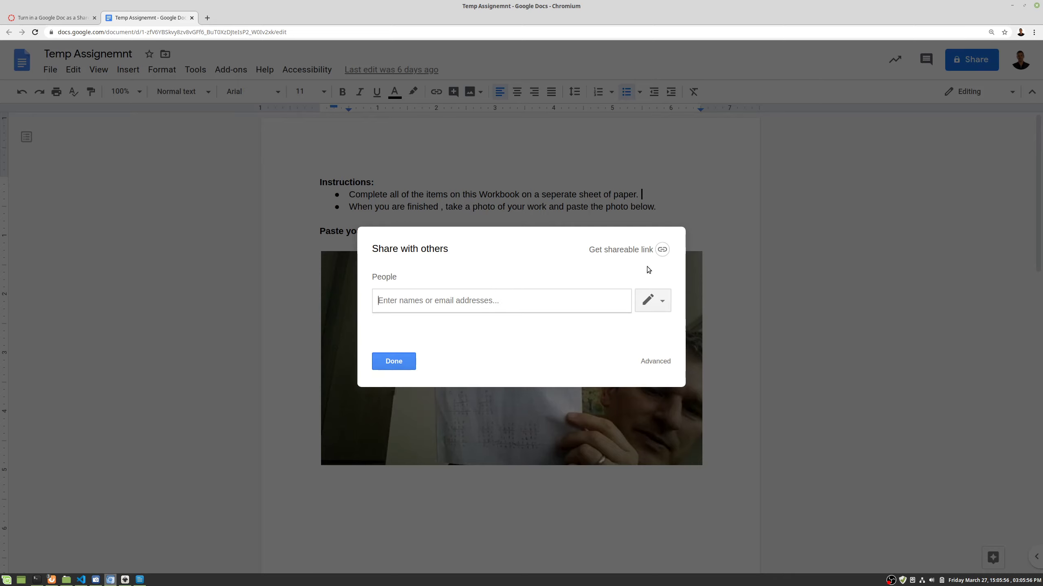
left_click(621, 248)
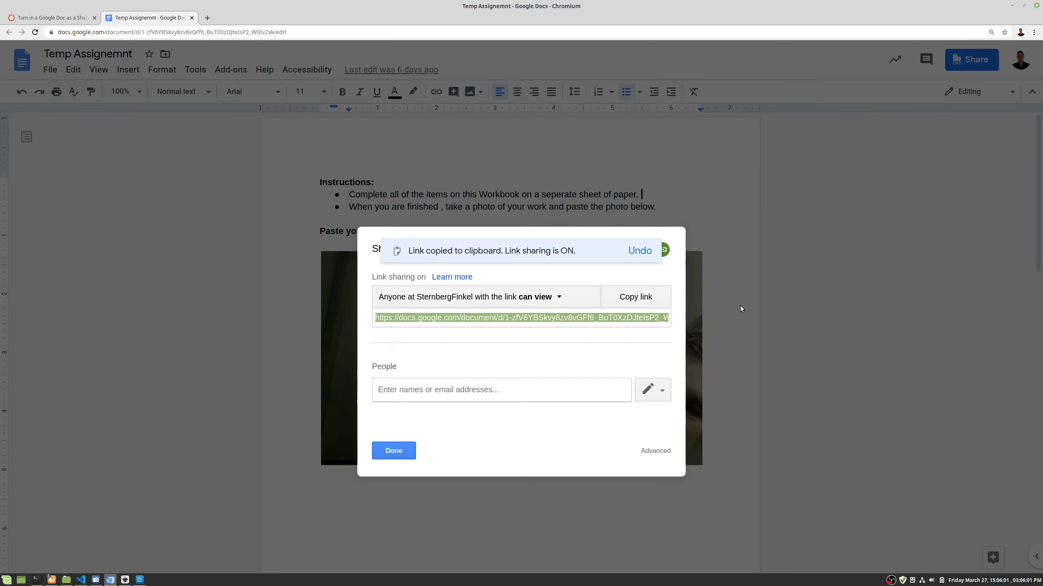
left_click(653, 307)
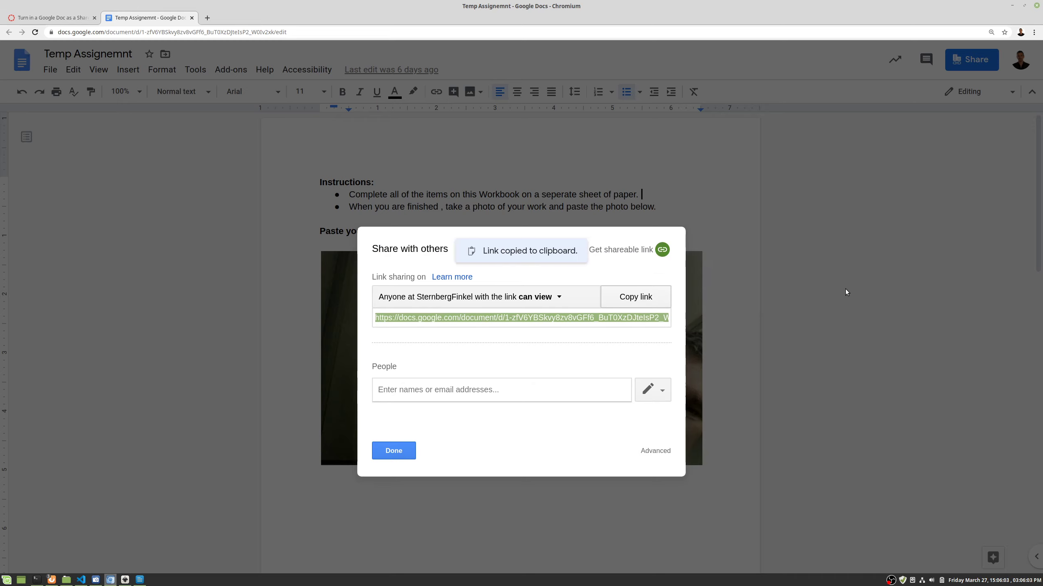
left_click(49, 18)
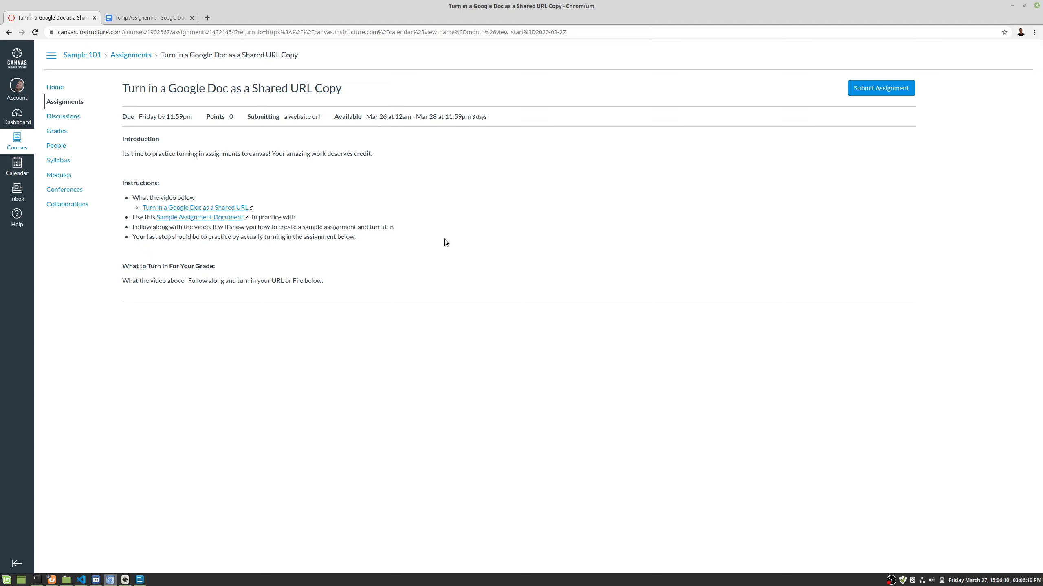
Paste the copied Google Doc link as the Website URL and submit the assignment
left_click(872, 88)
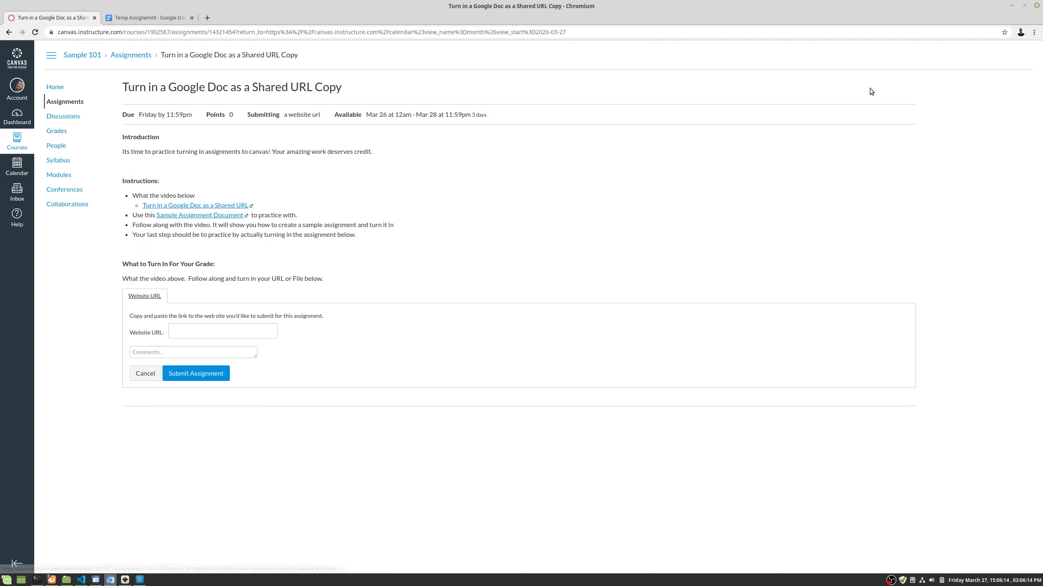
left_click(216, 334)
key("ctrl+v")
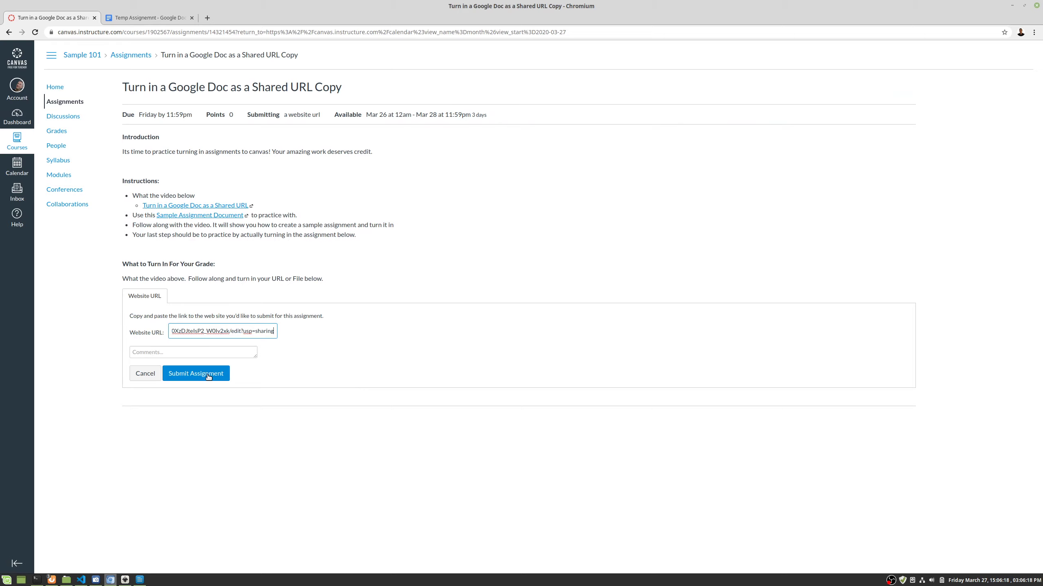
left_click(217, 356)
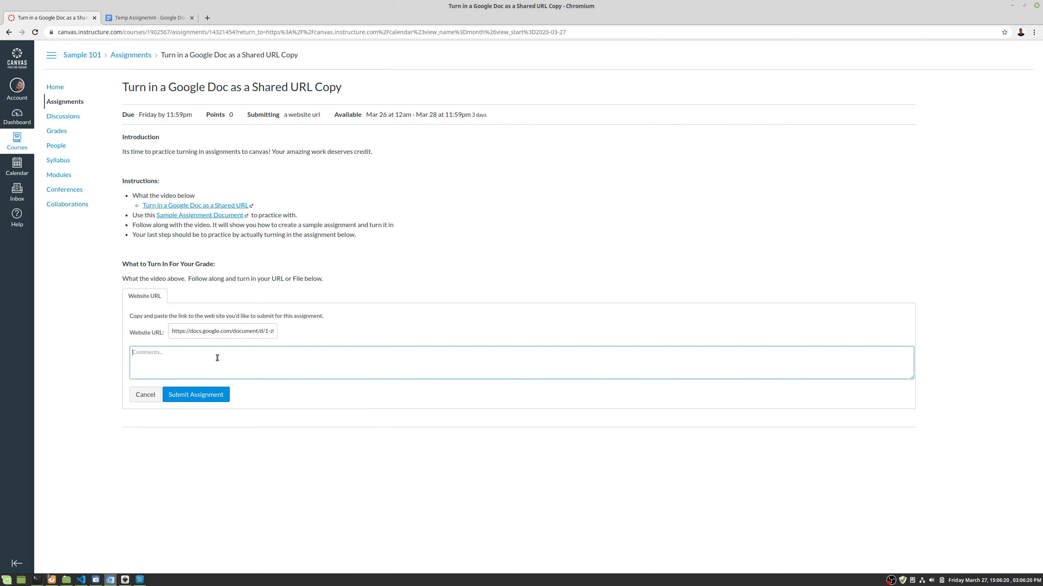
left_click(215, 395)
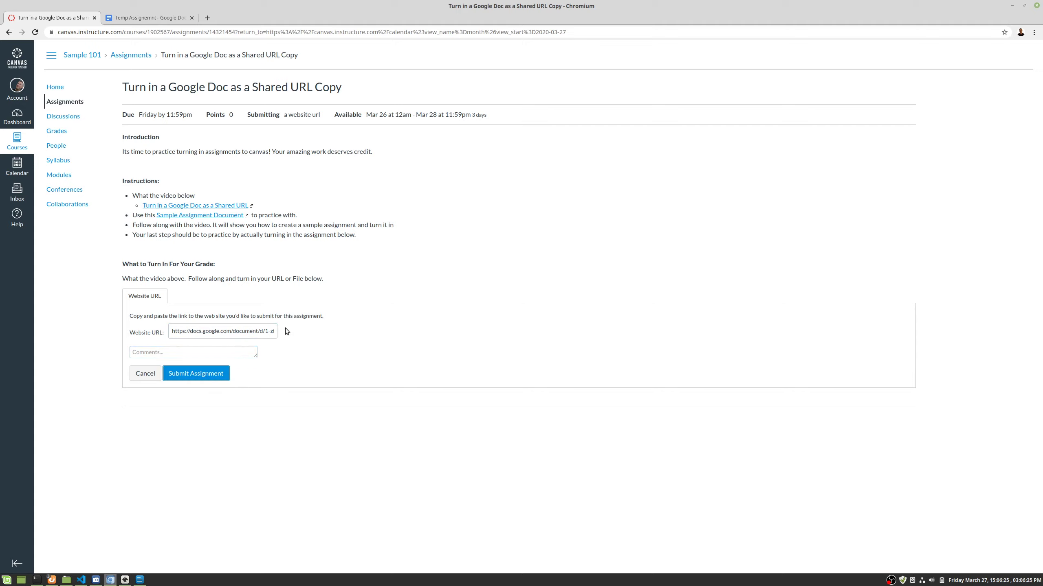
left_click(197, 374)
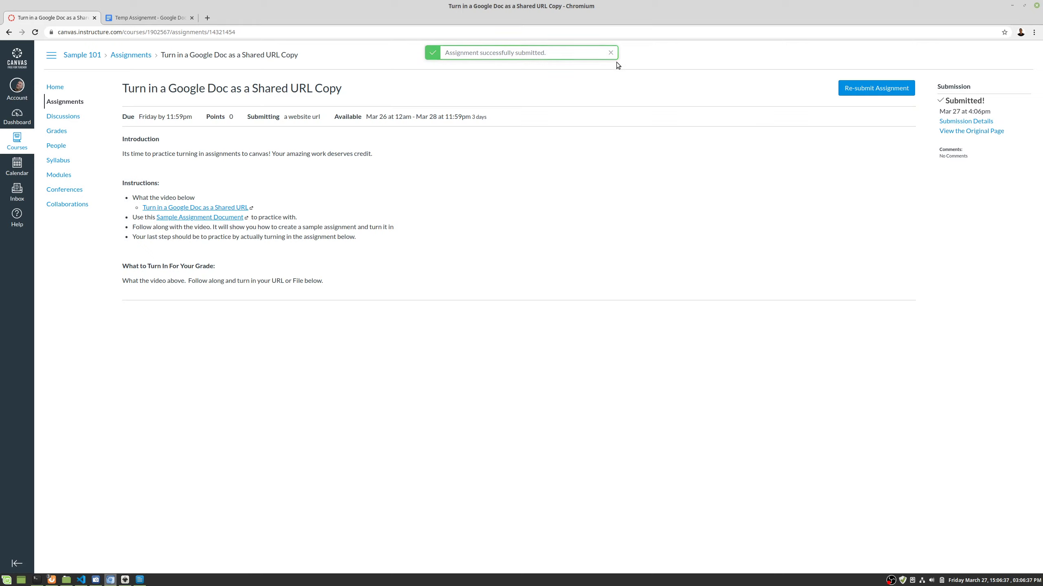
Open the re-submit form and leave the Website URL field unchanged
left_click(857, 92)
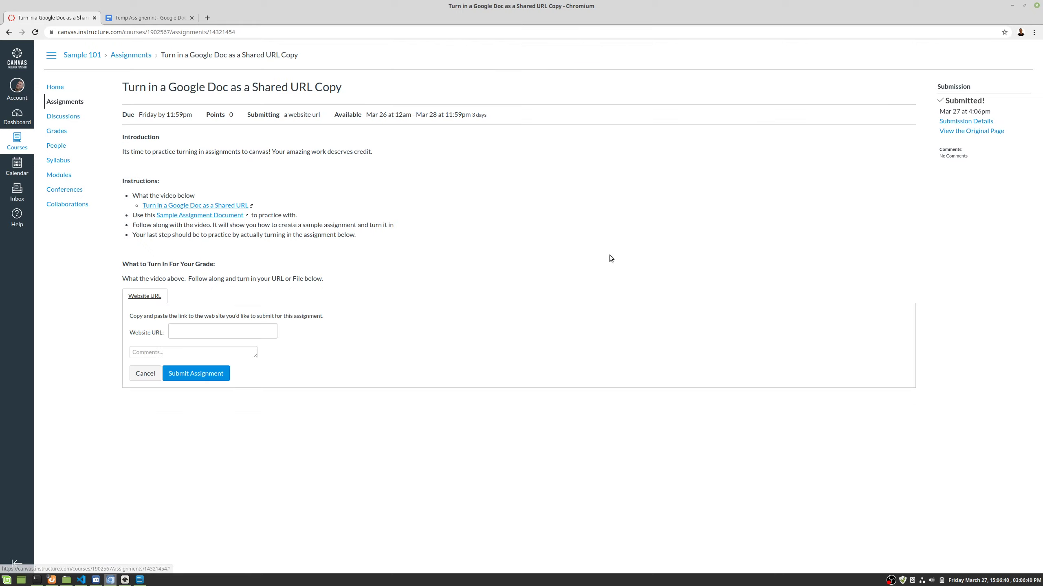
left_click(206, 331)
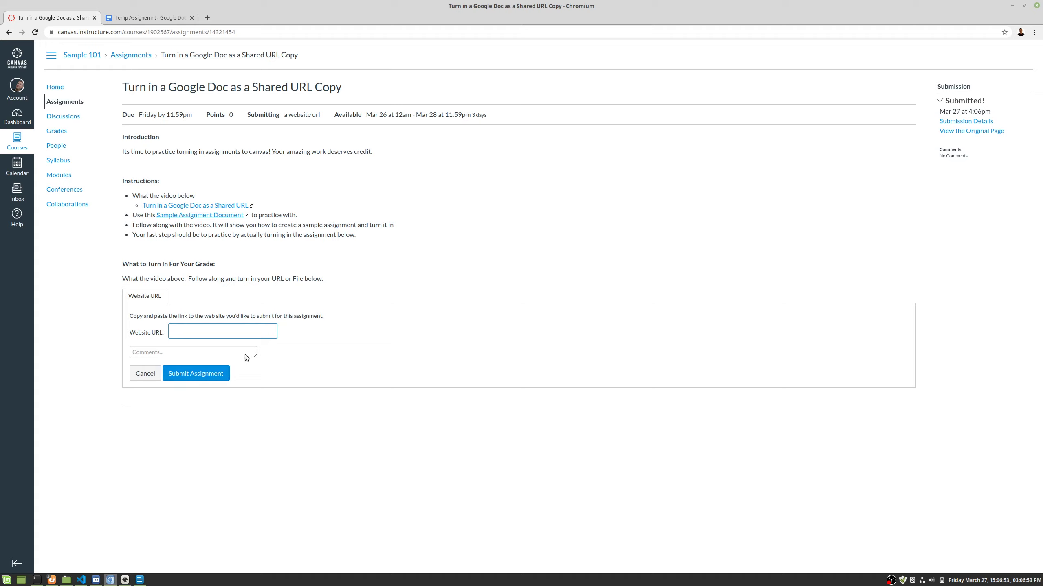
left_click(422, 329)
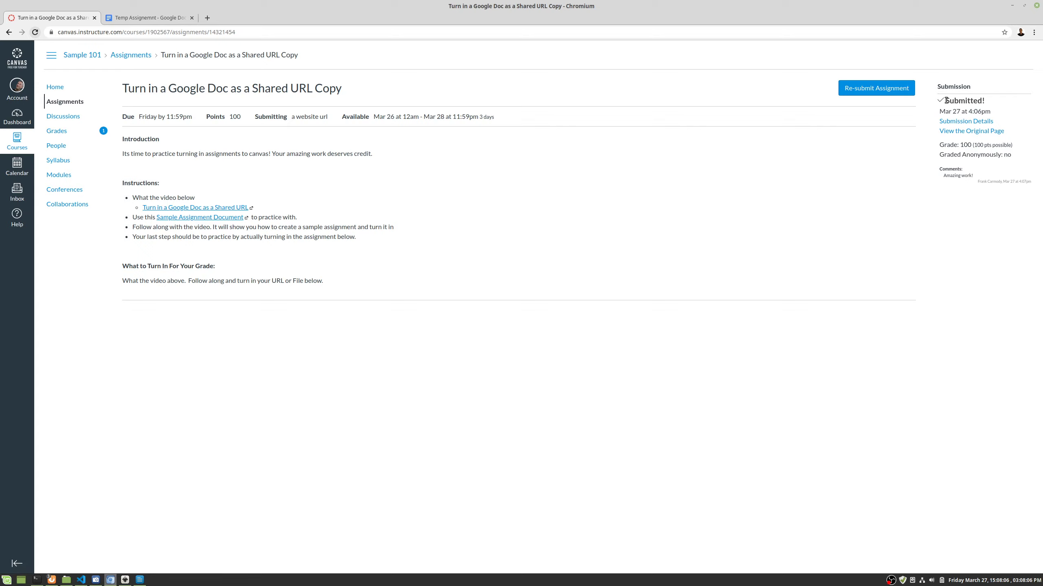
left_click_drag(939, 144, 1012, 146)
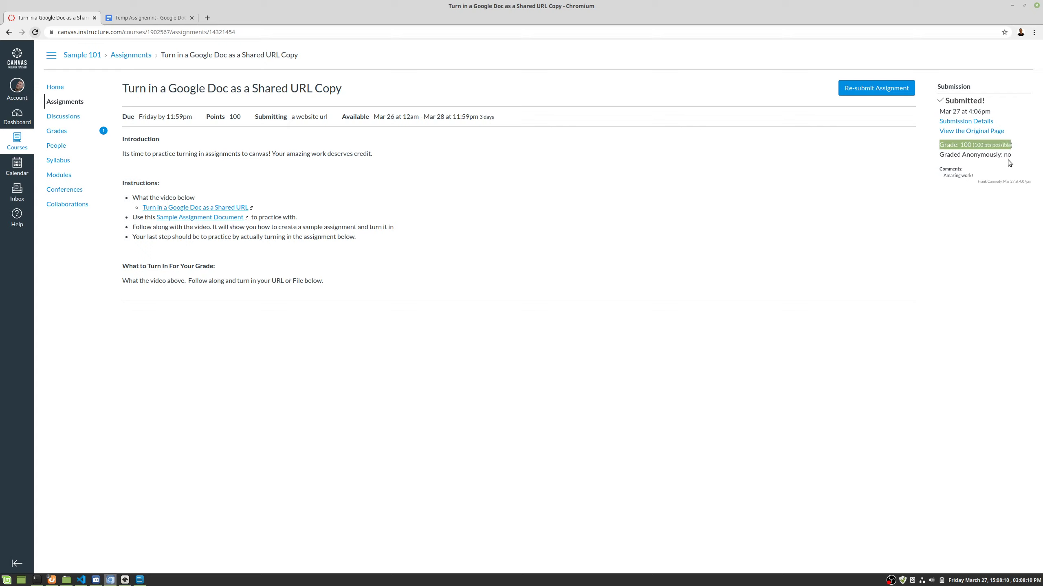
left_click_drag(939, 156, 1011, 158)
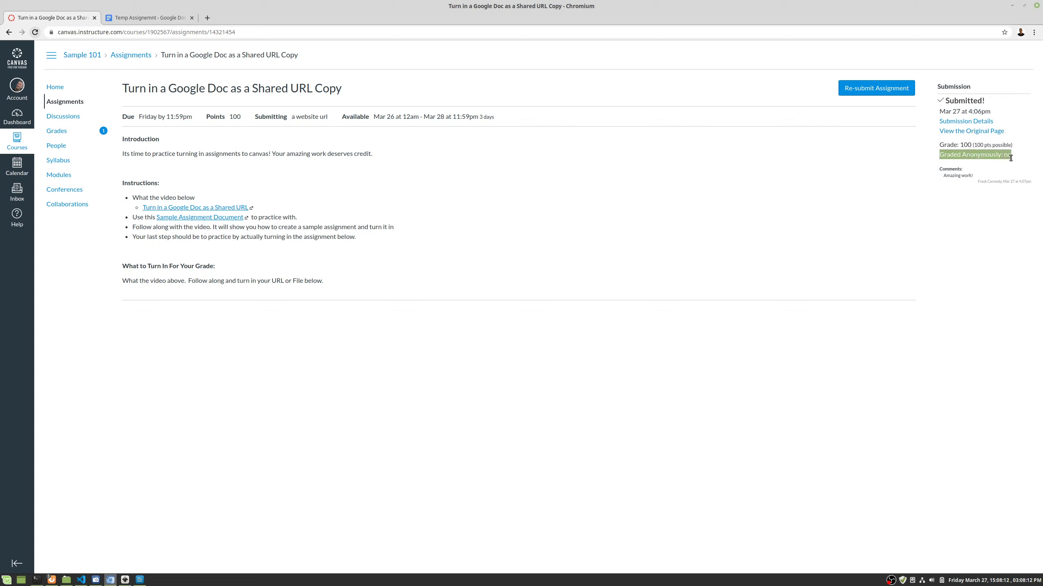
left_click(990, 225)
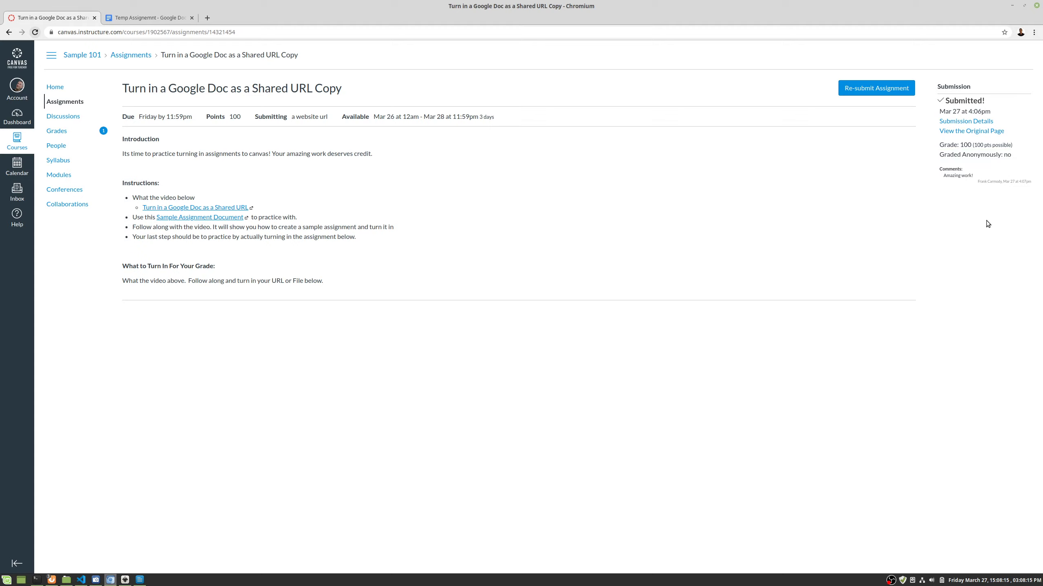
left_click(938, 175)
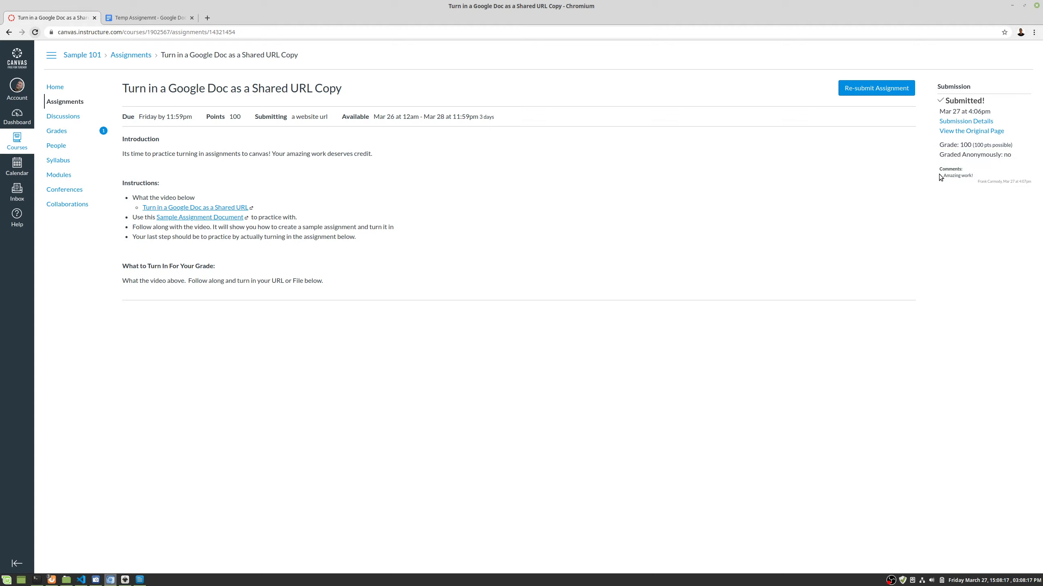
Open the course Grades page and highlight the Imported Assignments and Sudent Tutorial rows
left_click(55, 131)
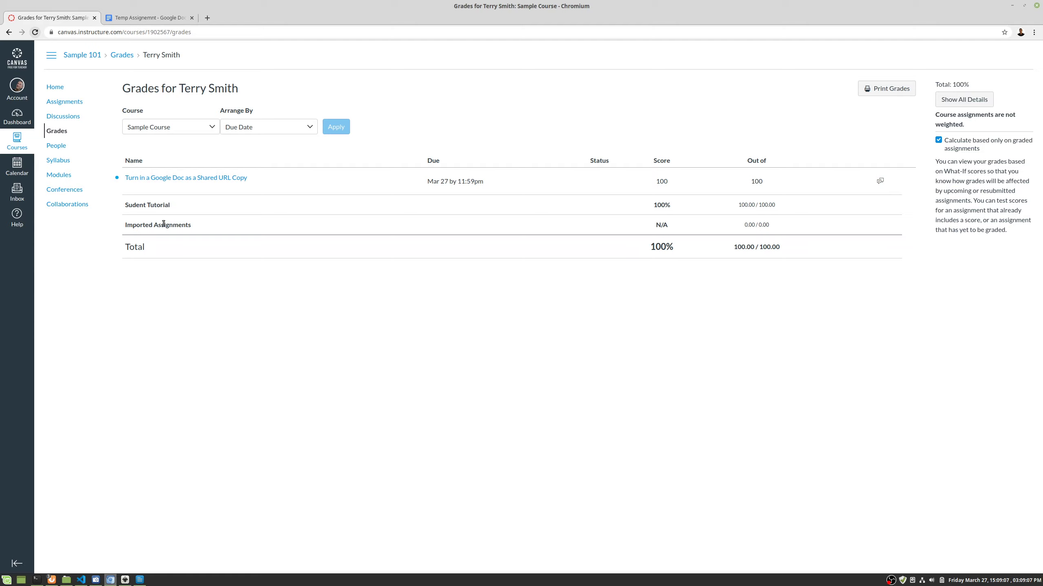
left_click_drag(206, 226, 124, 228)
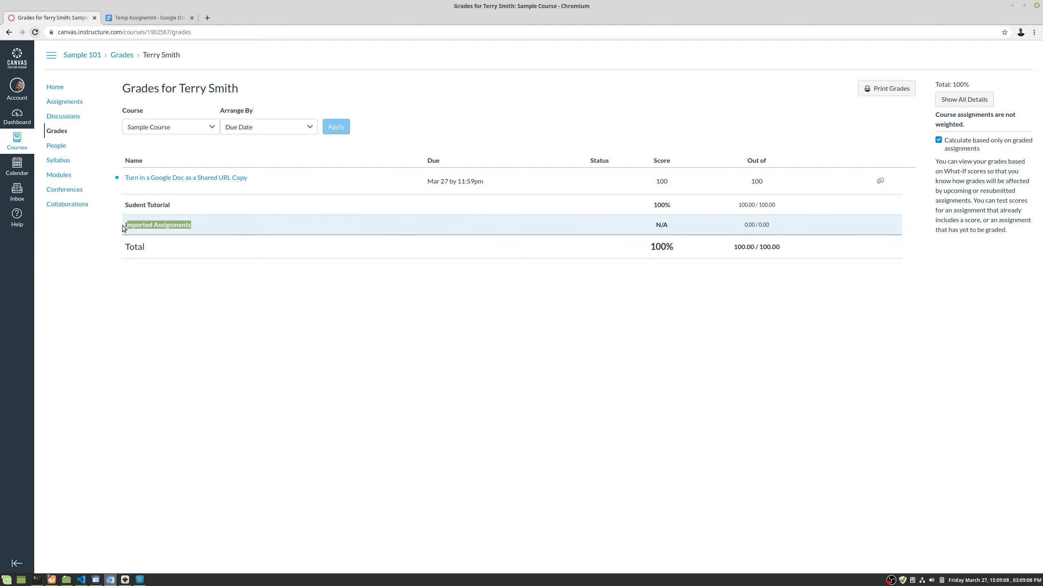
left_click(188, 201)
left_click_drag(189, 203, 147, 205)
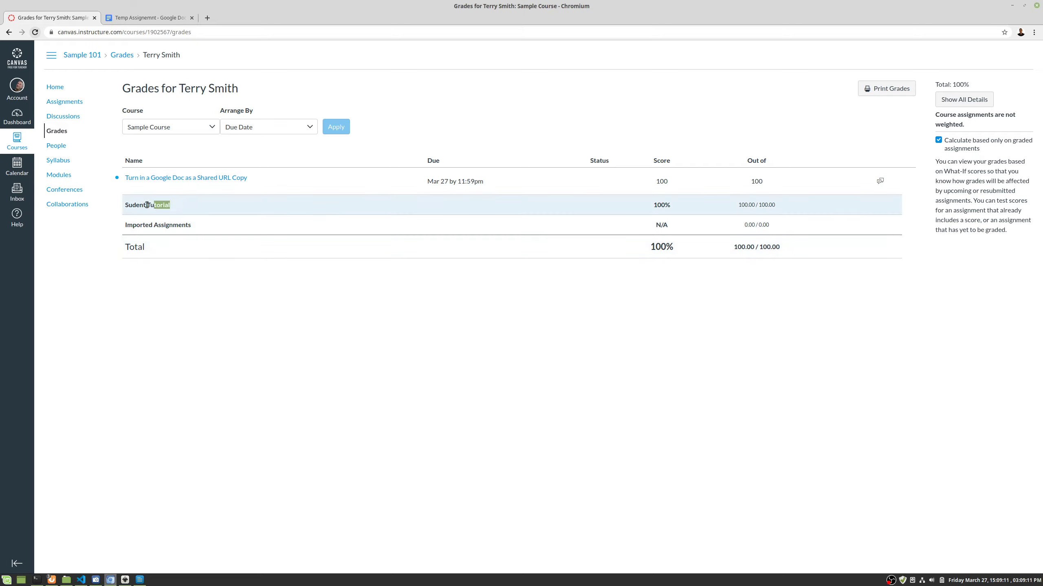
left_click(164, 282)
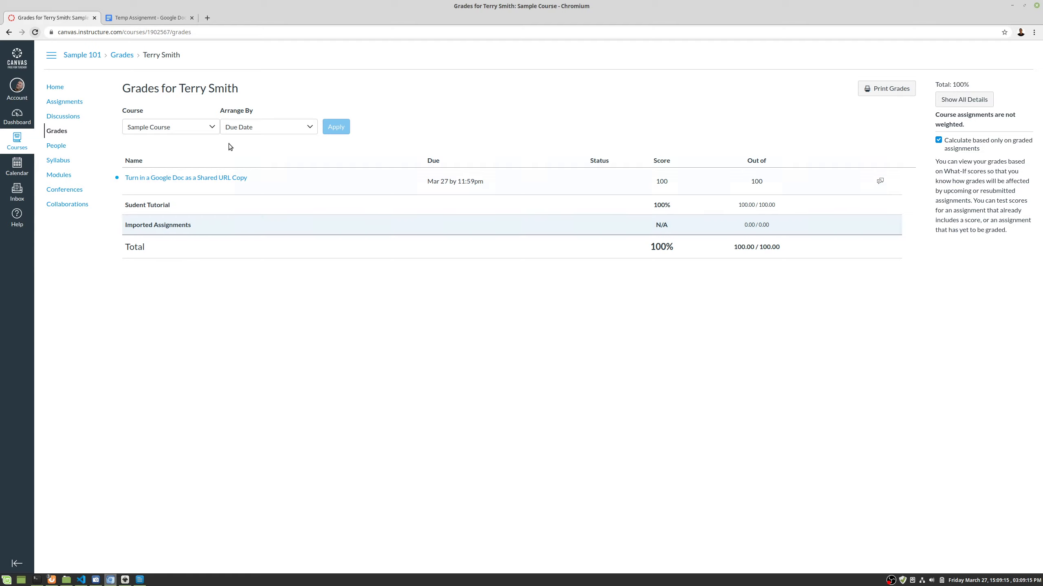
Arrange the grades by Module and apply it
left_click(310, 130)
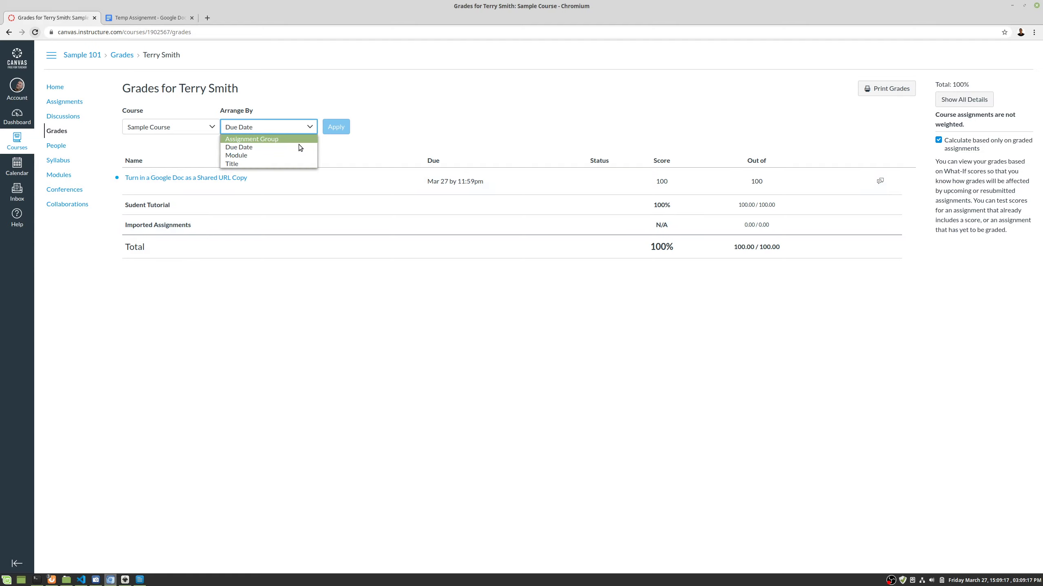
left_click(298, 144)
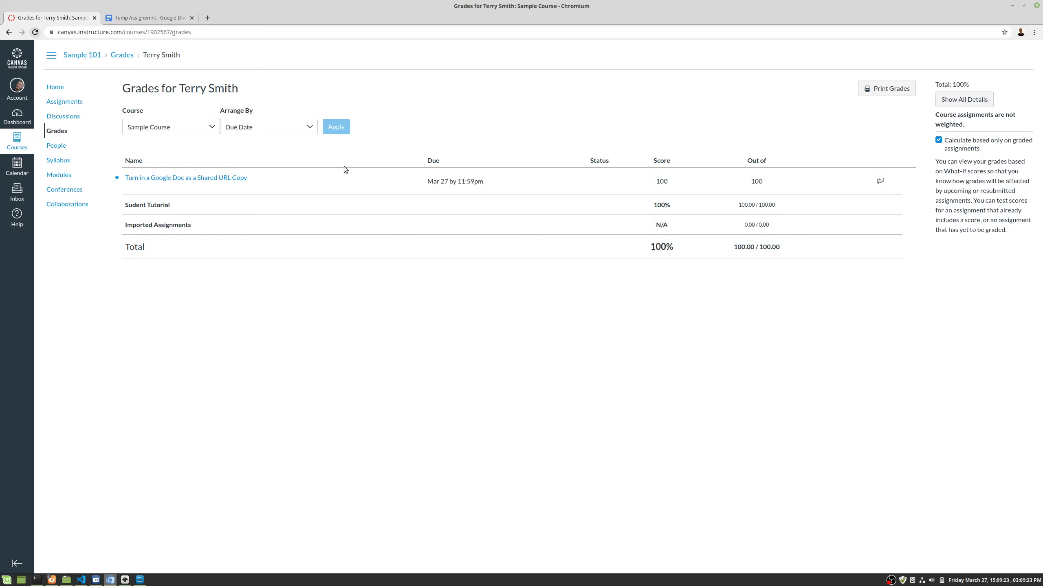
left_click(234, 128)
left_click(177, 129)
left_click(179, 129)
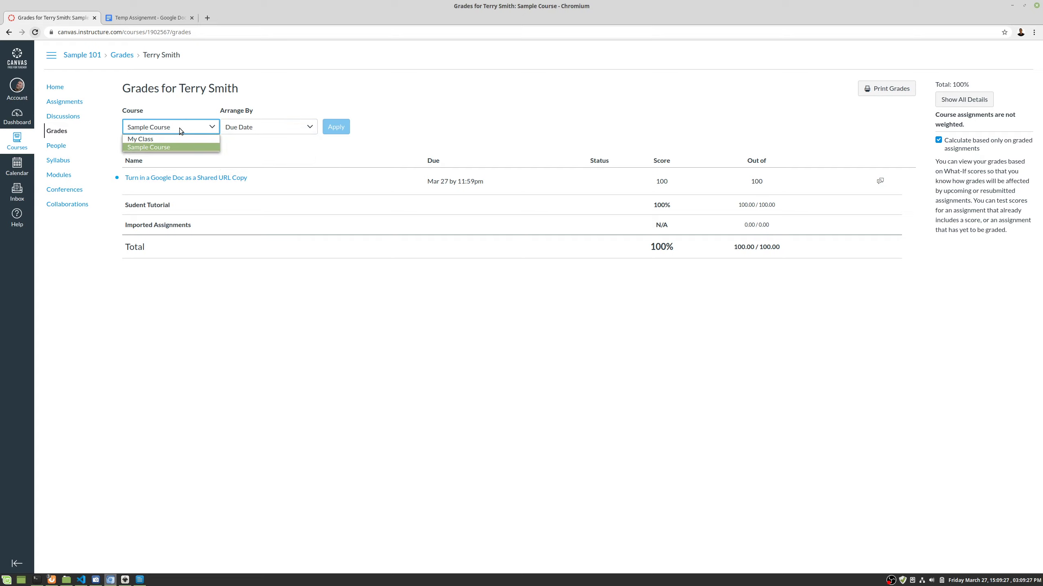
left_click(346, 101)
left_click(268, 126)
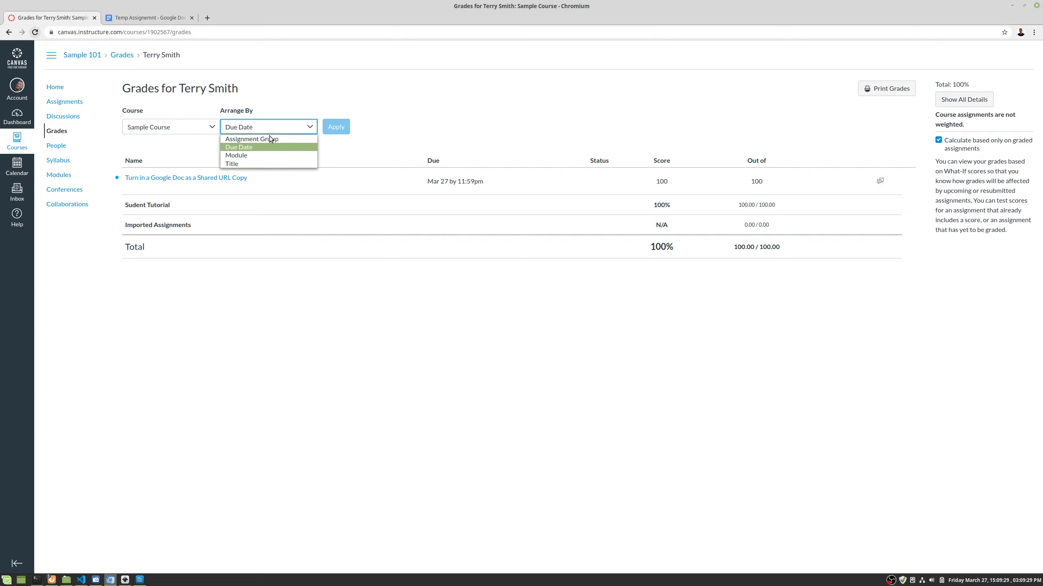
left_click(247, 156)
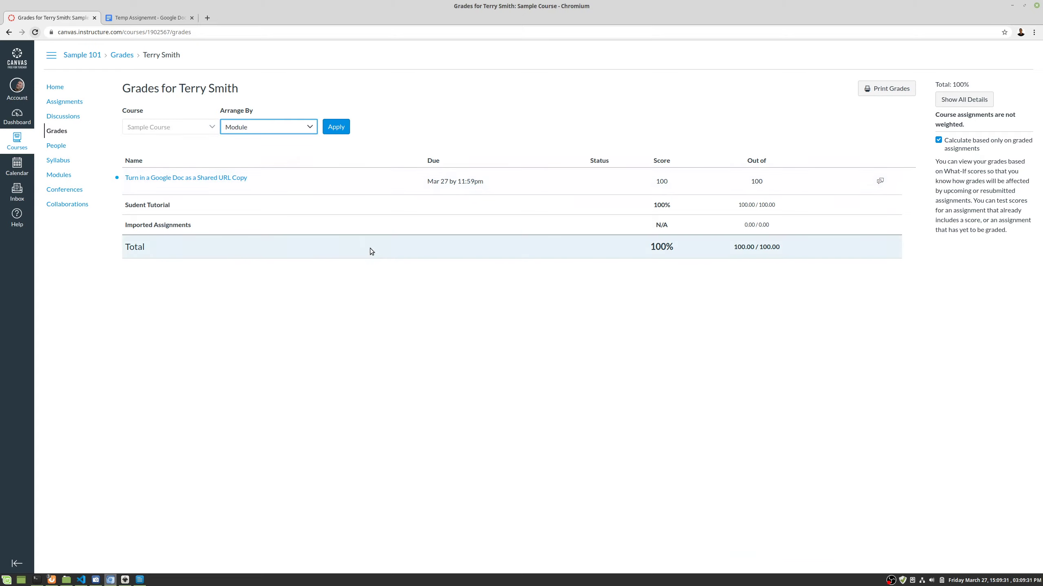
left_click(336, 127)
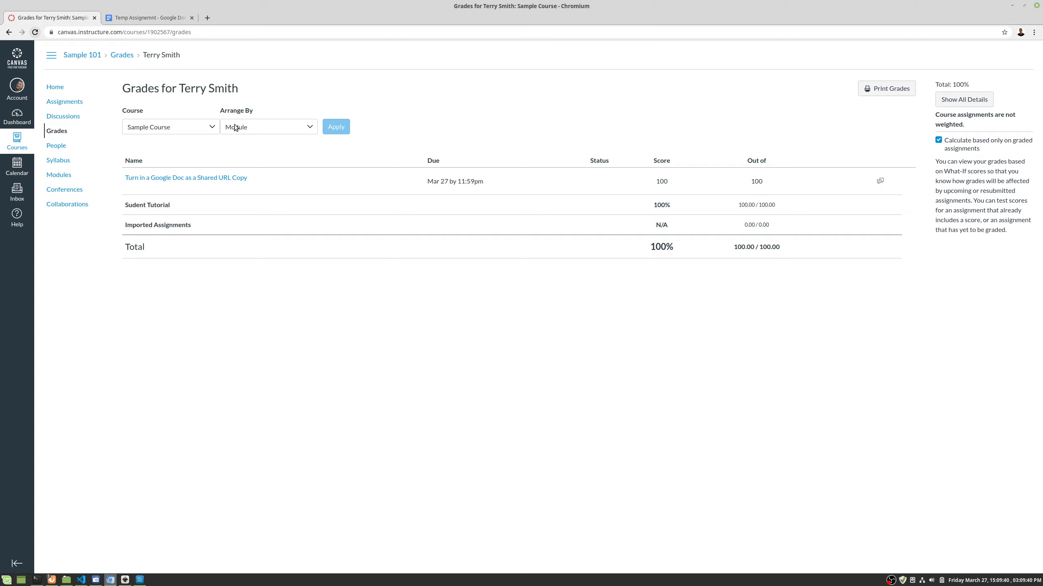
Switch the arrangement back to Due Date and show all details to reveal 'Amazing work!'
left_click(281, 127)
left_click(281, 147)
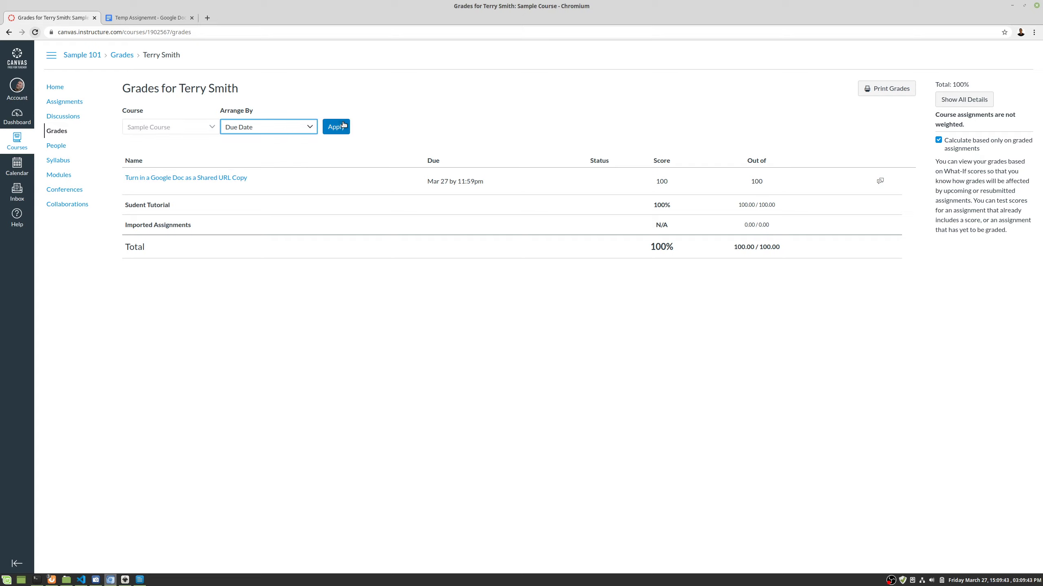
left_click(336, 127)
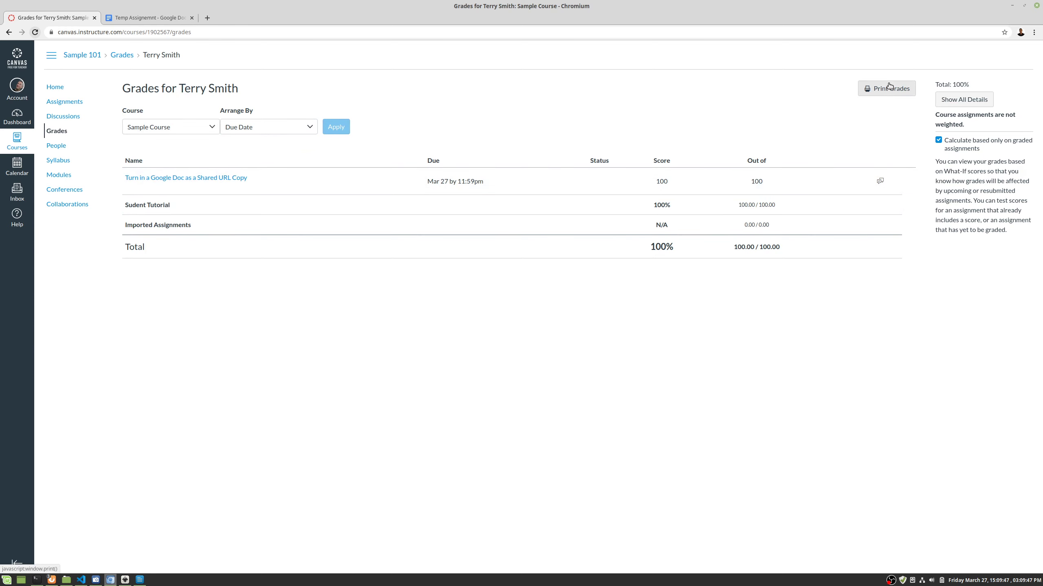
left_click(952, 103)
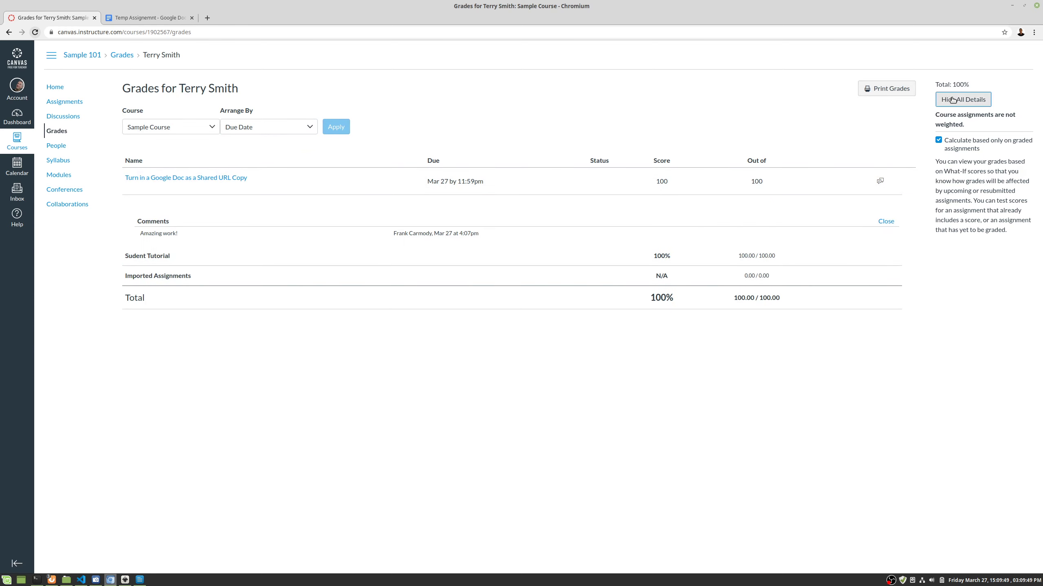